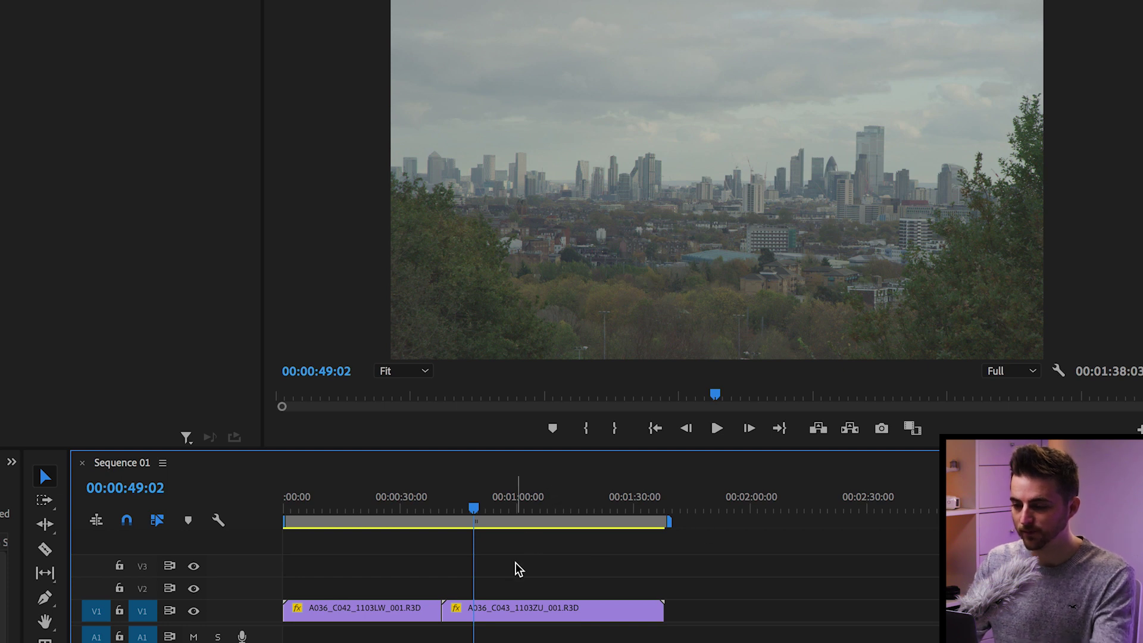
# Step: Advance and stop the sequence, then set Playback Resolution to 1/4
pyautogui.click(499, 510)
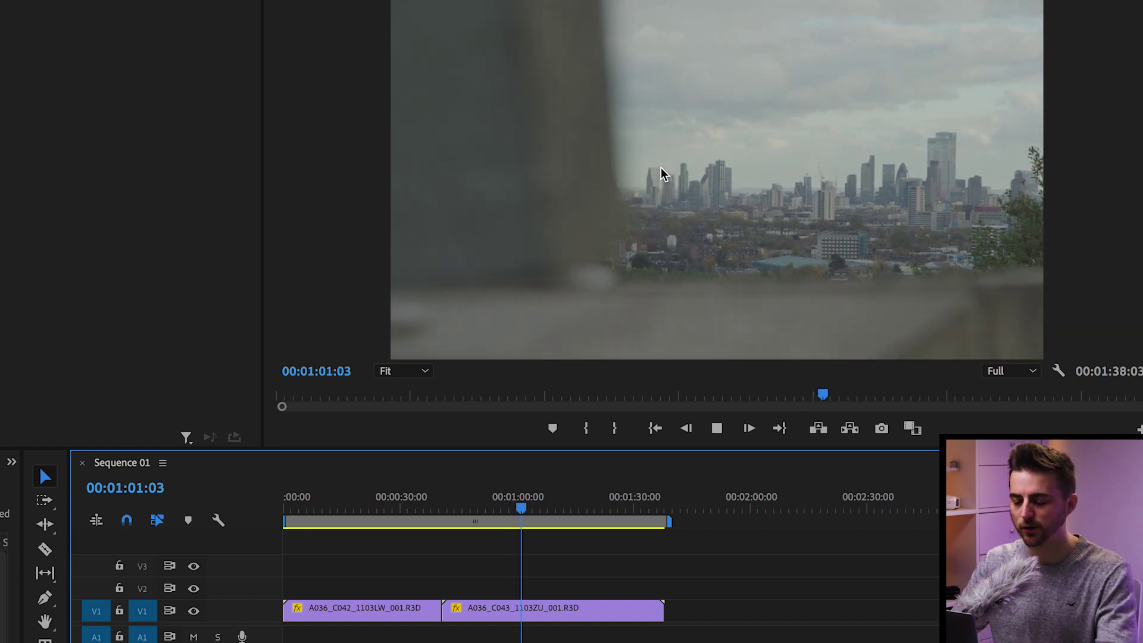
pyautogui.press('space')
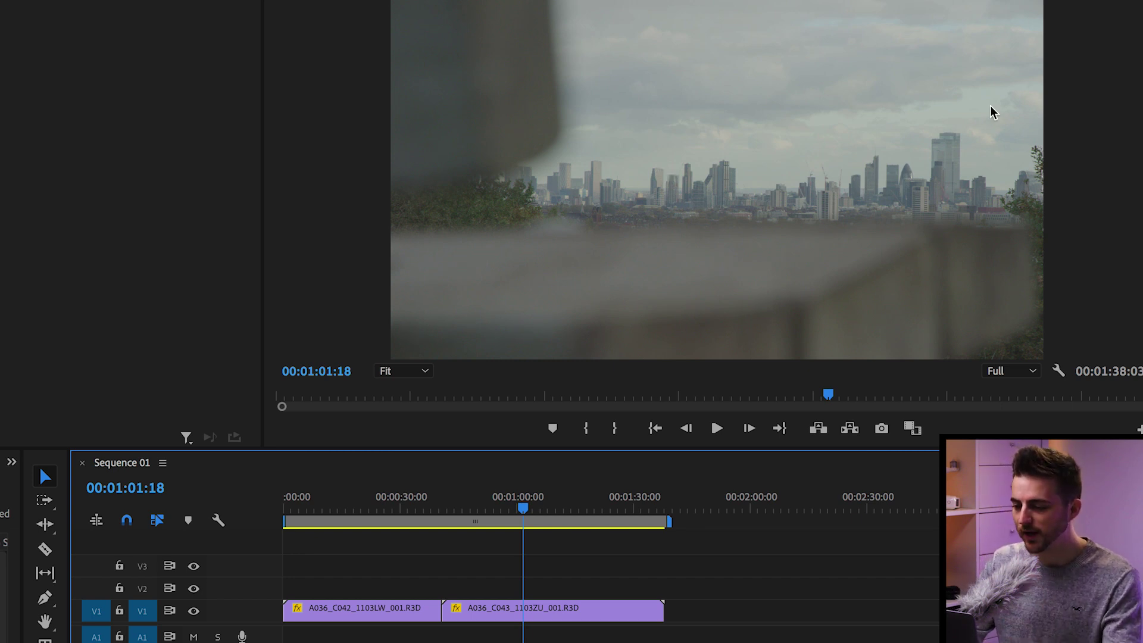
pyautogui.click(1058, 373)
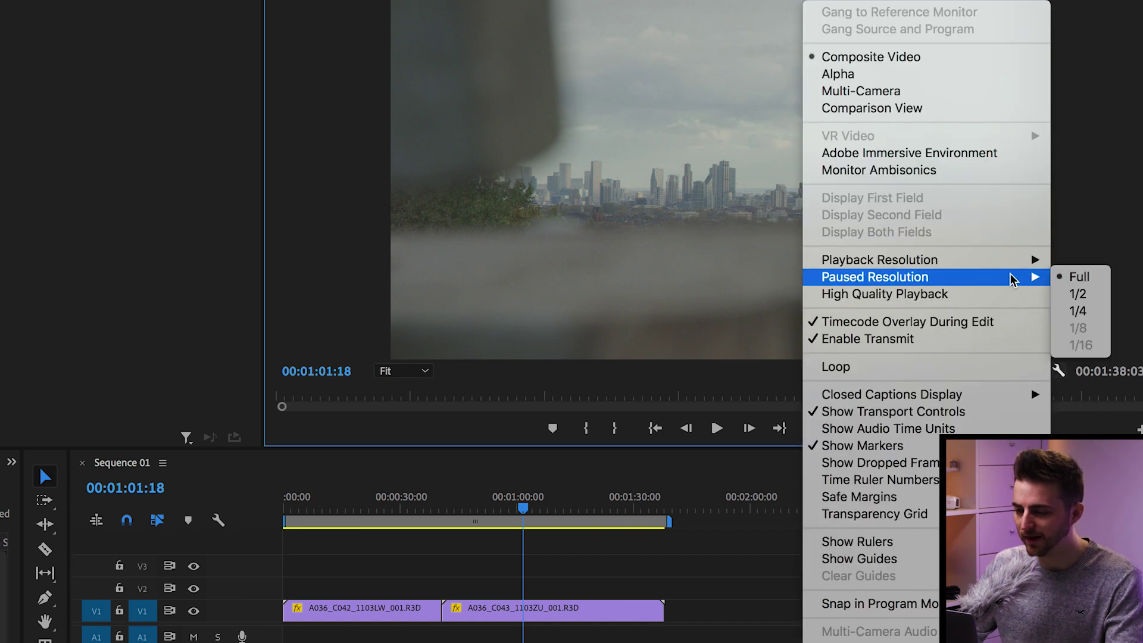
pyautogui.moveTo(1020, 268)
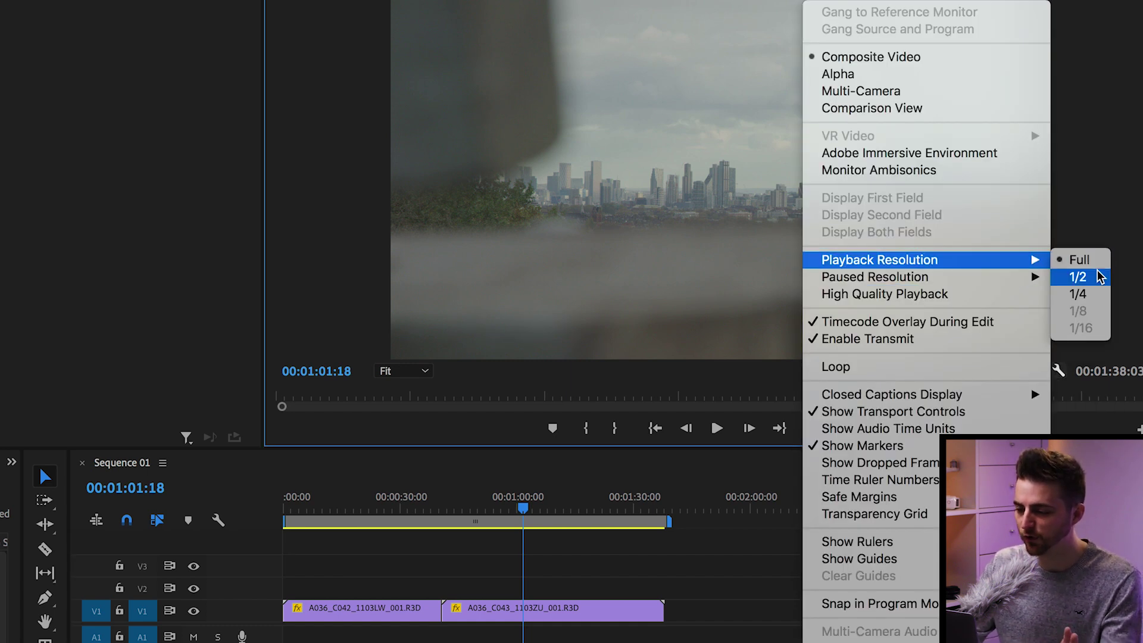
pyautogui.click(1079, 294)
# Step: Set Paused Resolution to 1/4 and play the sequence at the lower resolution
pyautogui.click(1058, 373)
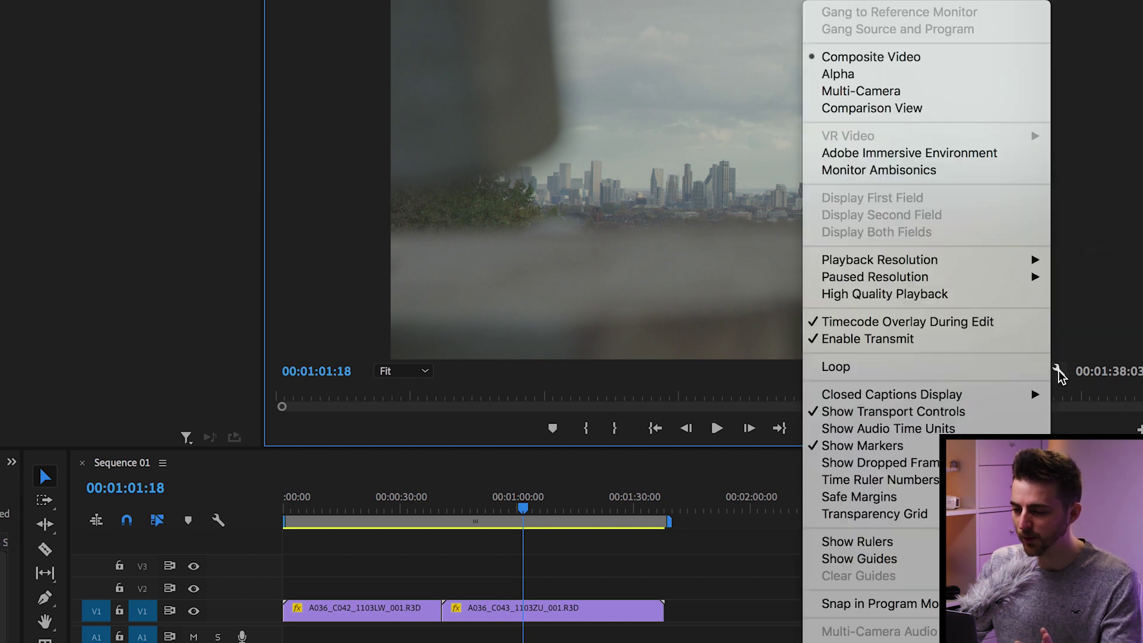
pyautogui.moveTo(1023, 279)
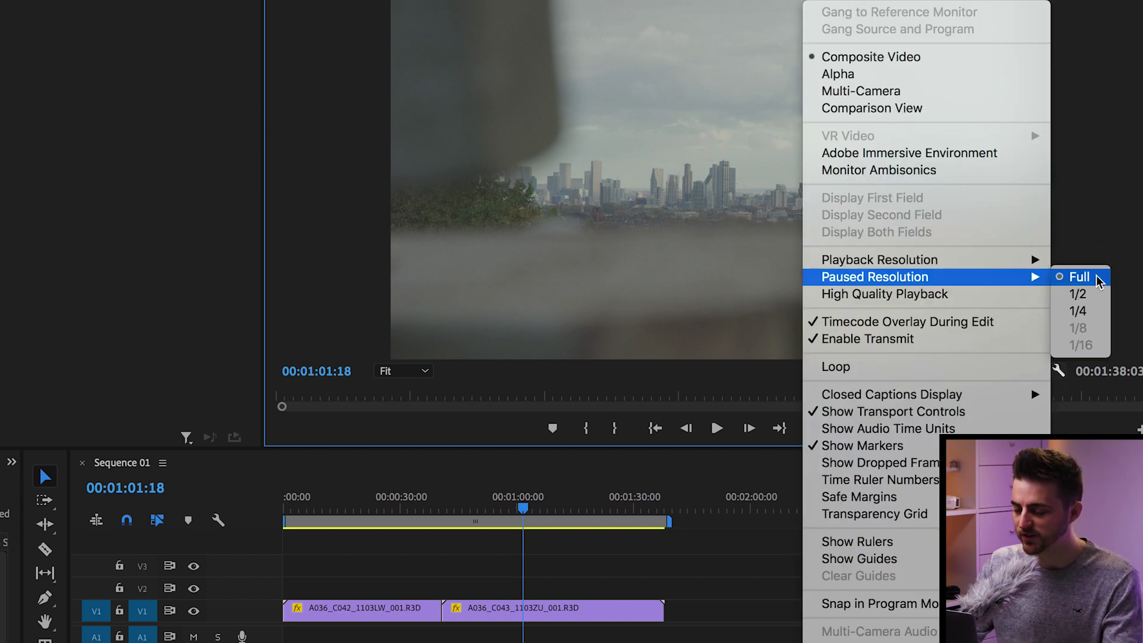
pyautogui.click(1079, 311)
pyautogui.click(571, 556)
pyautogui.press('space')
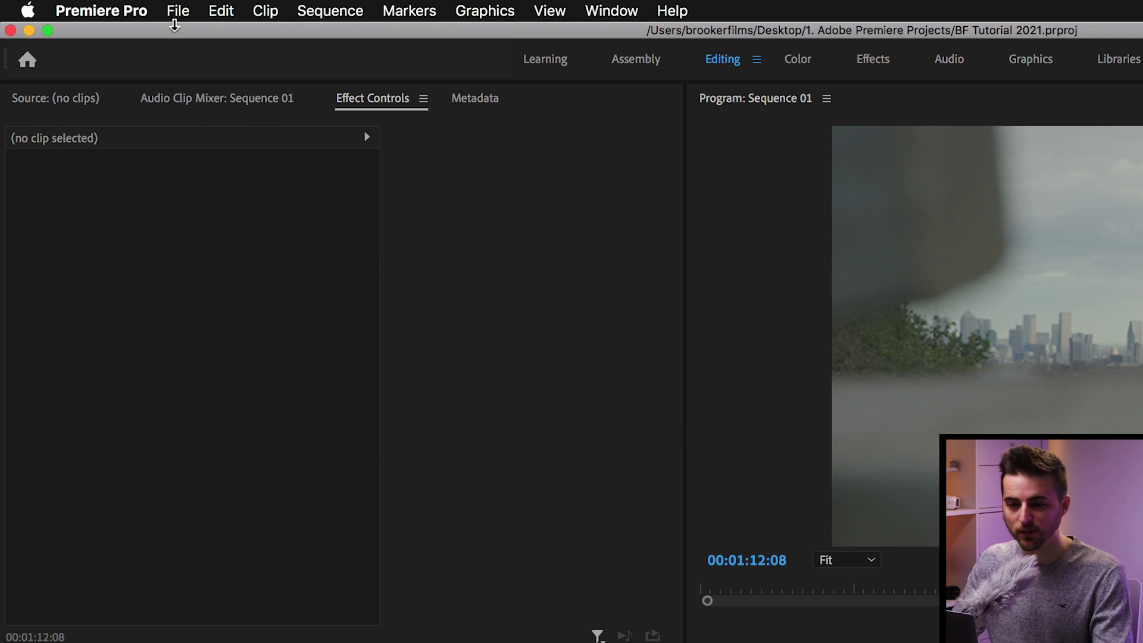
# Step: Delete the unused media cache files from the Media Cache preferences
pyautogui.click(179, 12)
pyautogui.moveTo(134, 11)
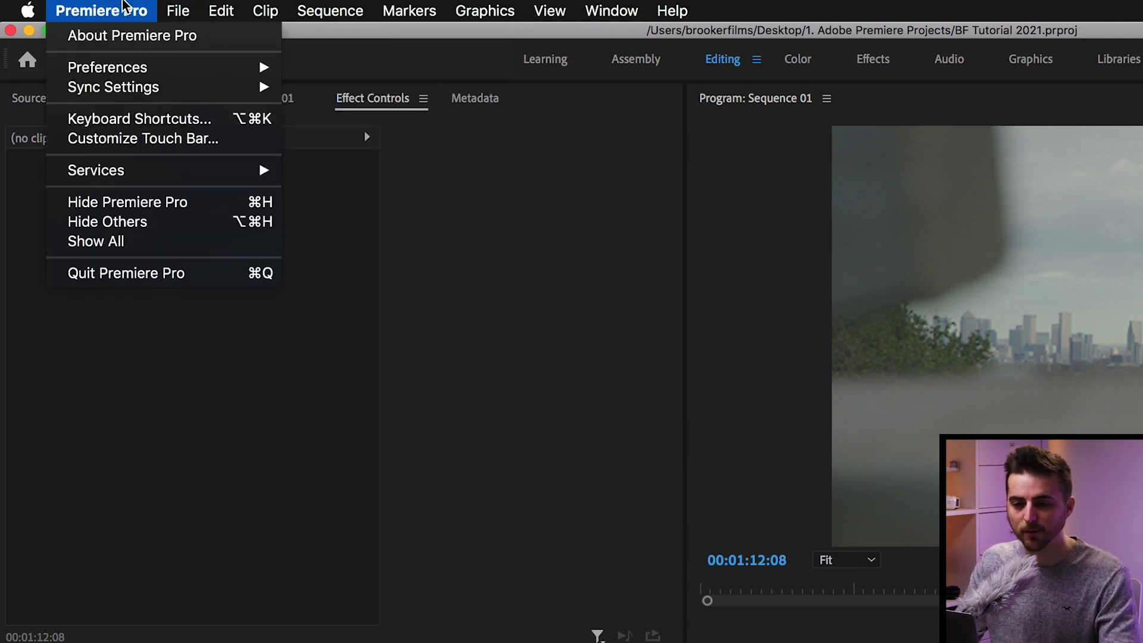
pyautogui.moveTo(229, 69)
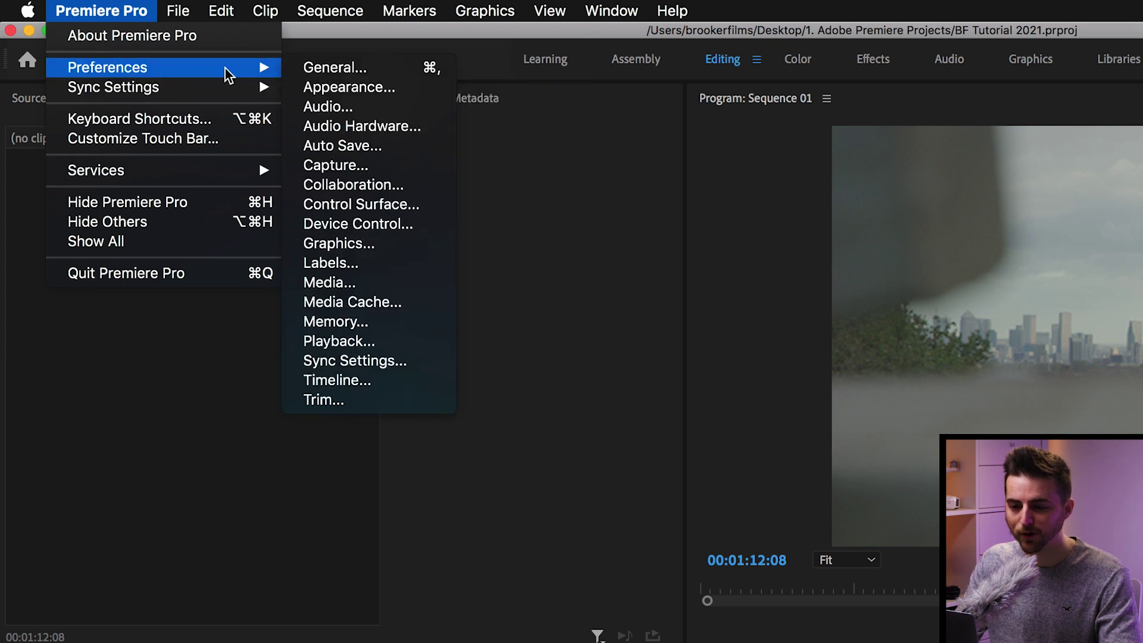
pyautogui.click(351, 307)
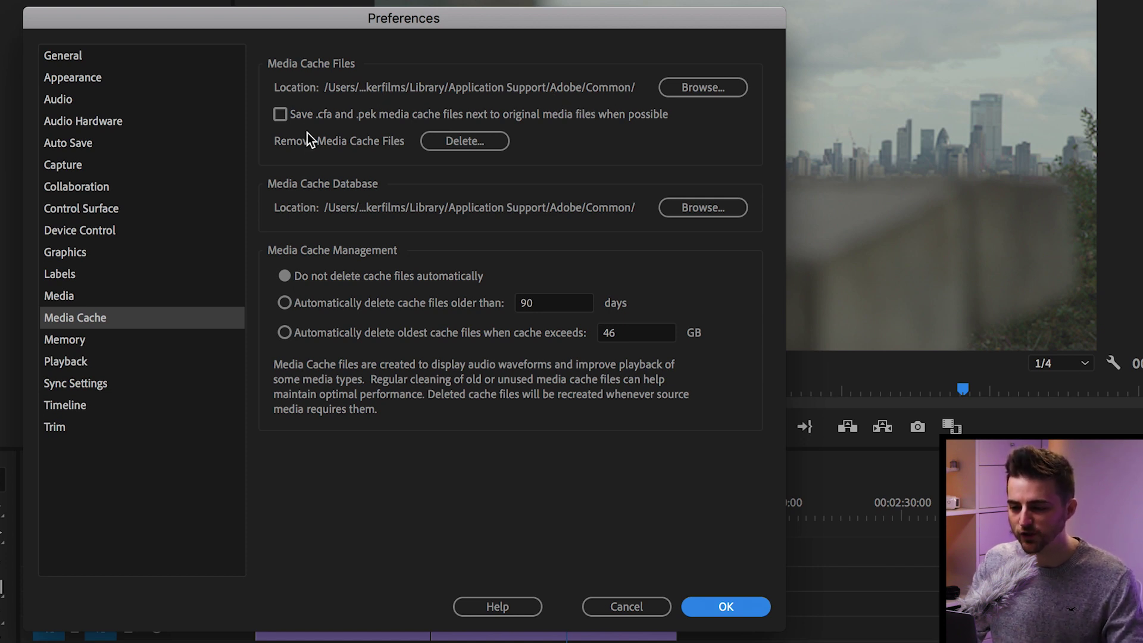
pyautogui.click(444, 143)
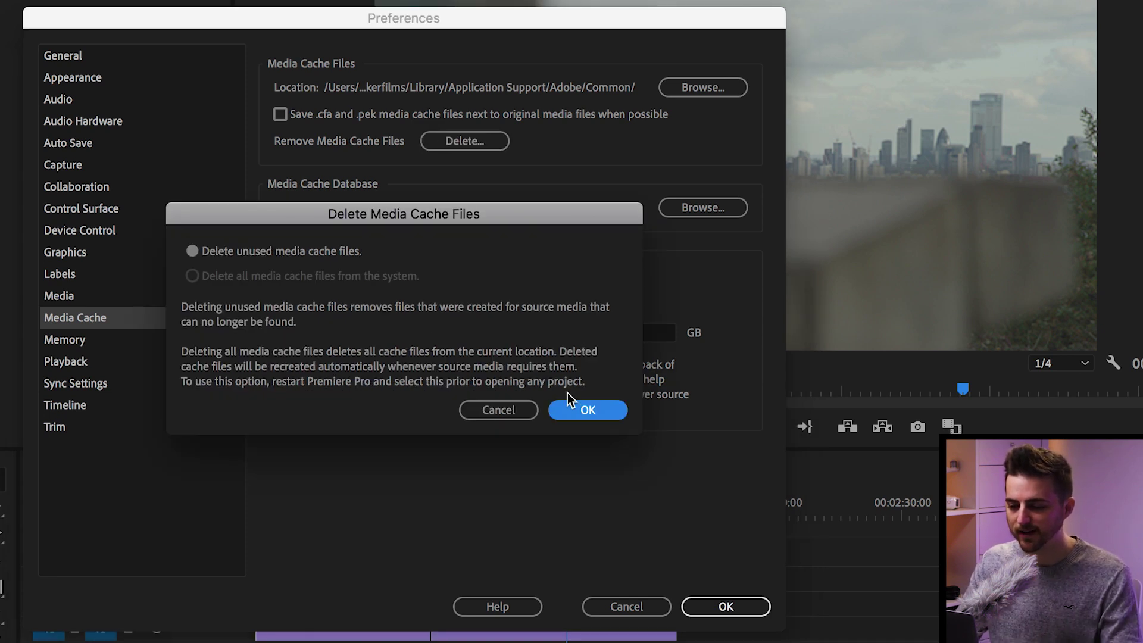
pyautogui.click(572, 409)
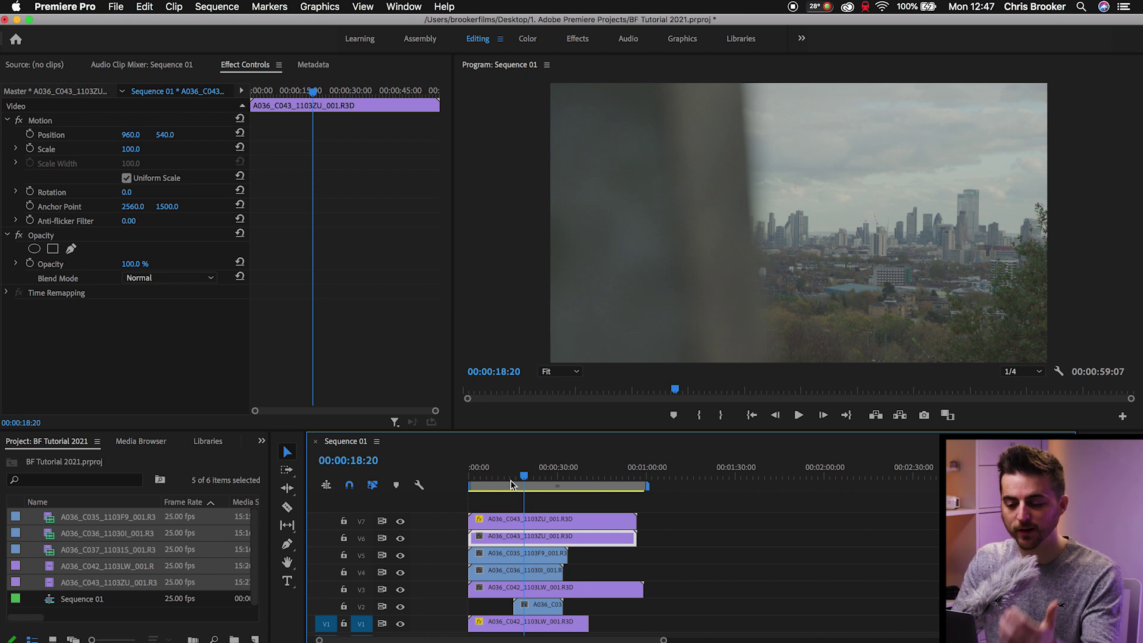
# Step: Play the V1–V7 stacked-clip sequence to about 00:00:20:23
pyautogui.press('space')
pyautogui.press('space')
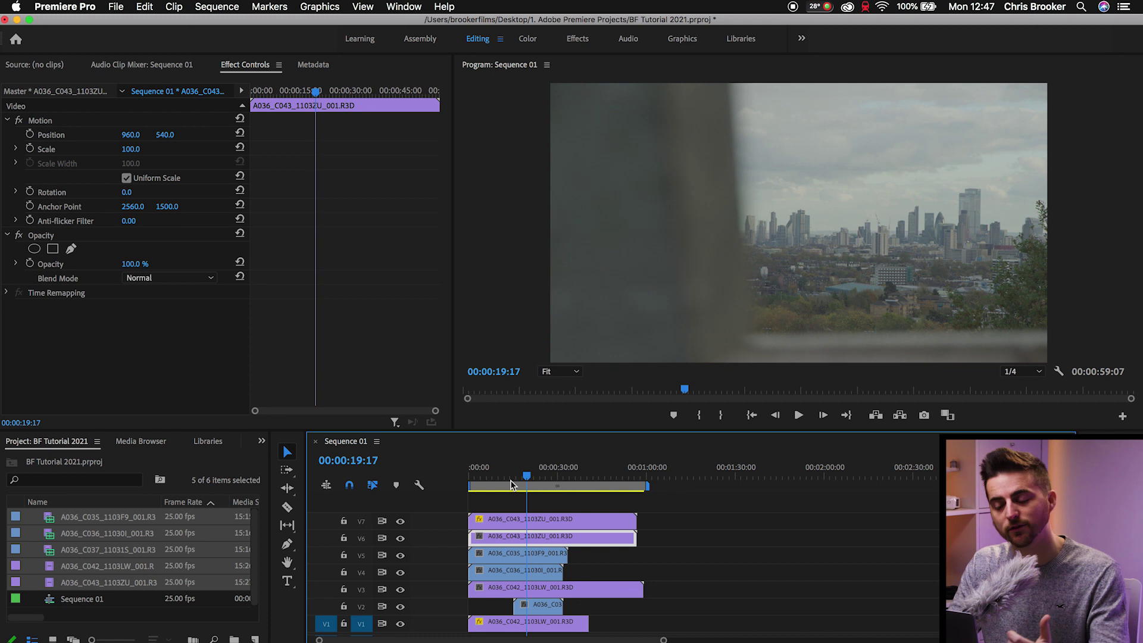
pyautogui.press('space')
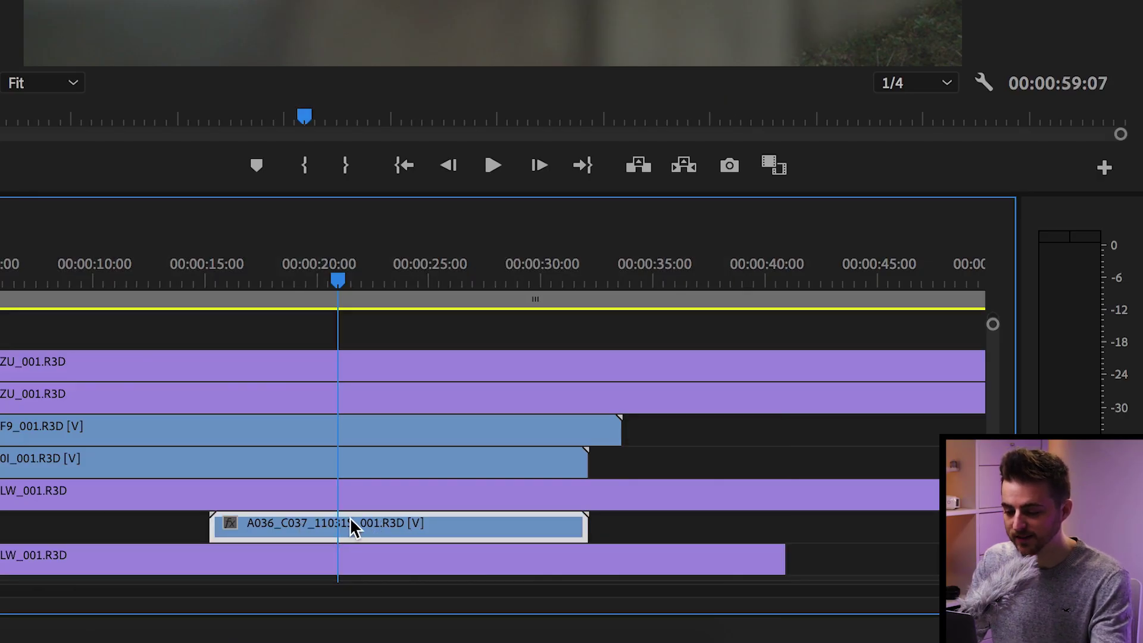
# Step: Clear the in/out range and razor-cut the A036 and LW_001 clips at the playhead
pyautogui.hotkey('ctrl', 'shift', 'z')
pyautogui.hotkey('ctrl', 'z')
pyautogui.press('c')
pyautogui.click(337, 519)
pyautogui.click(337, 502)
pyautogui.press('v')
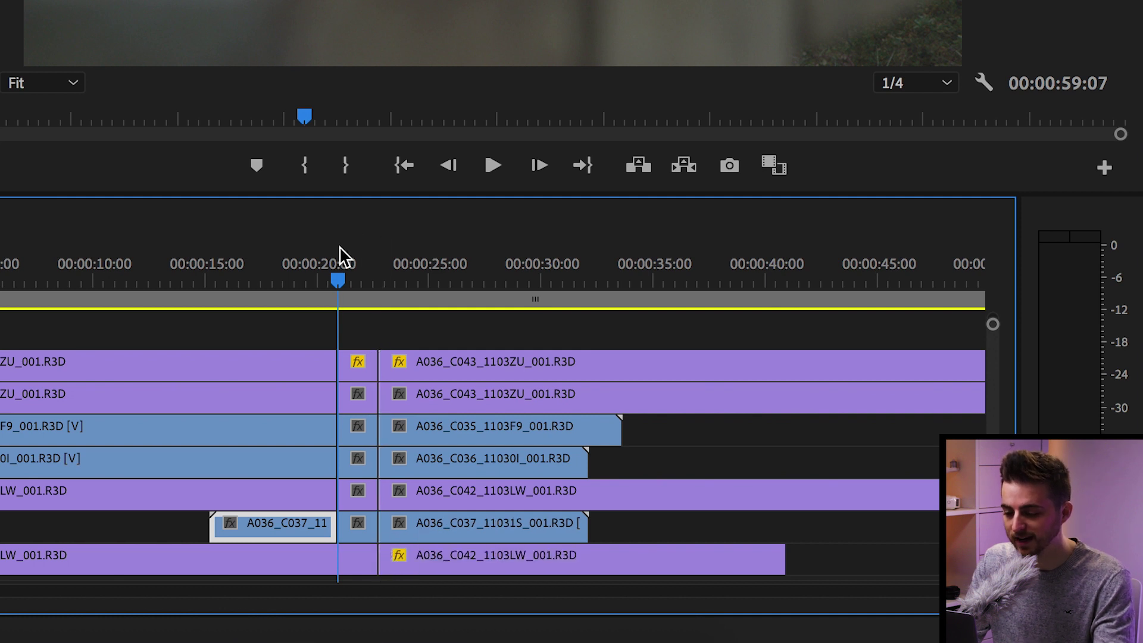
# Step: Delete the short cut pieces around 20–22 seconds, leaving a gap
pyautogui.moveTo(340, 247); pyautogui.dragTo(354, 248)
pyautogui.press('=')
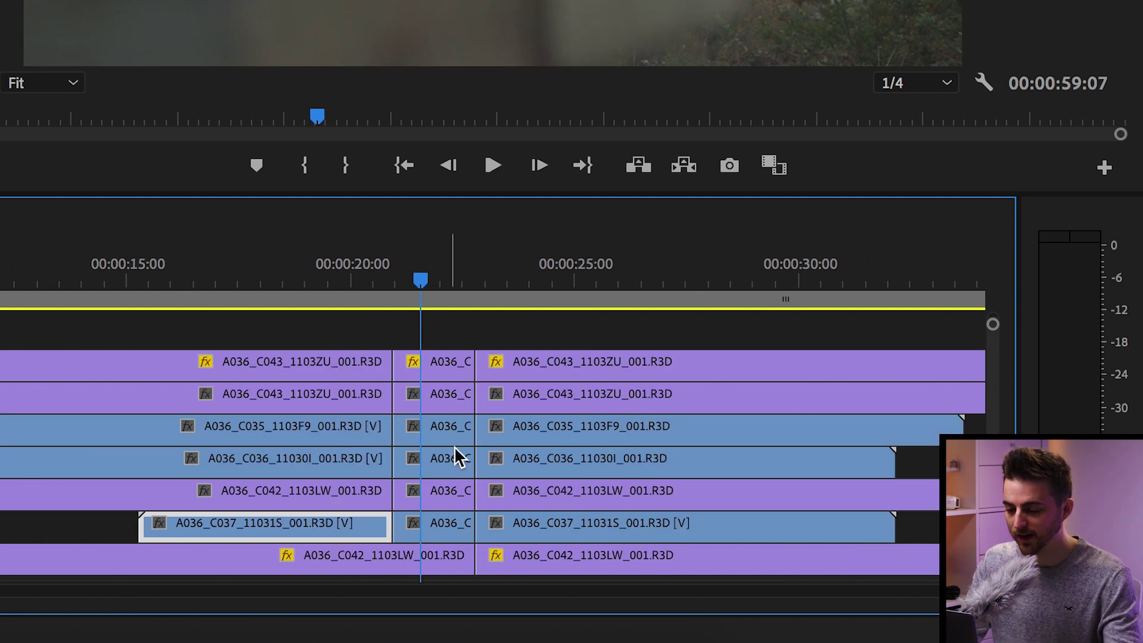
pyautogui.click(441, 374)
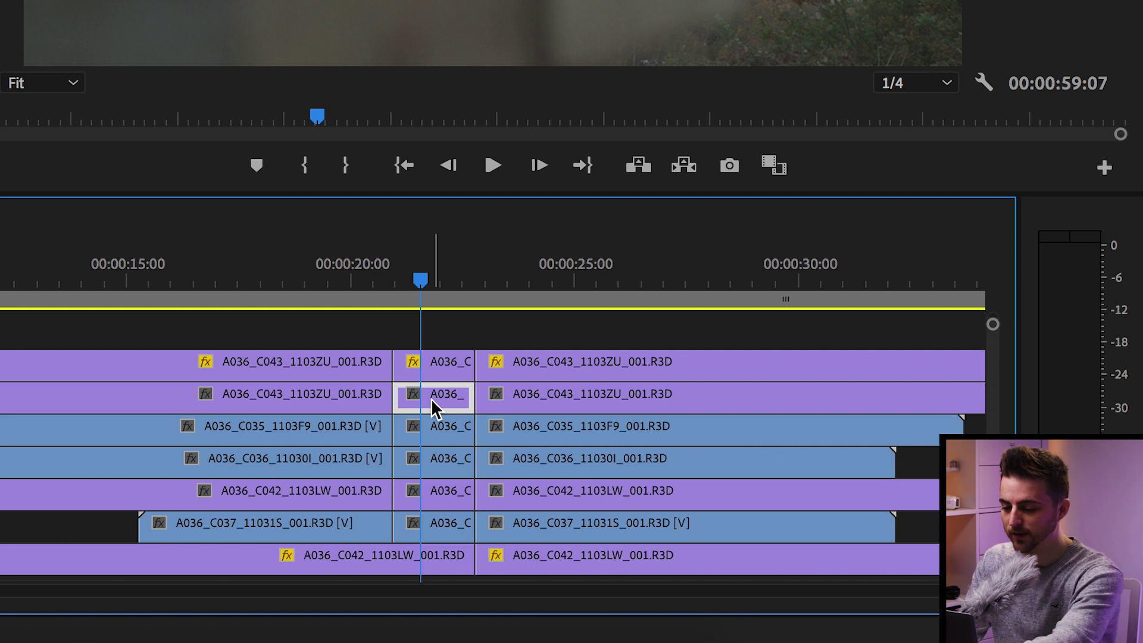
pyautogui.moveTo(440, 405); pyautogui.dragTo(417, 560)
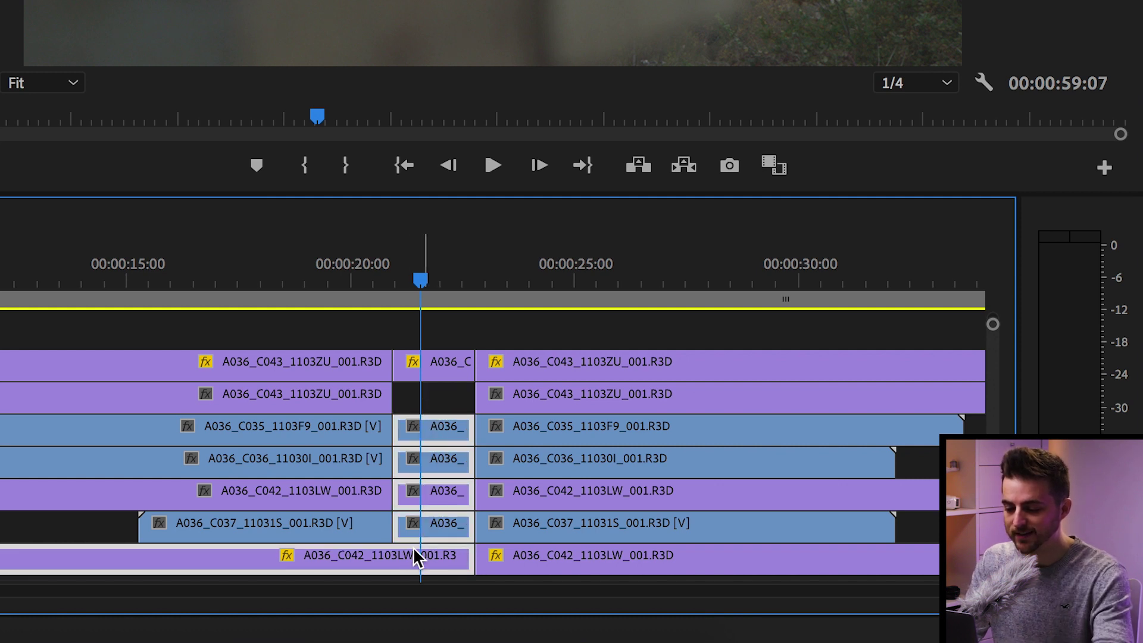
pyautogui.moveTo(452, 399); pyautogui.dragTo(434, 567)
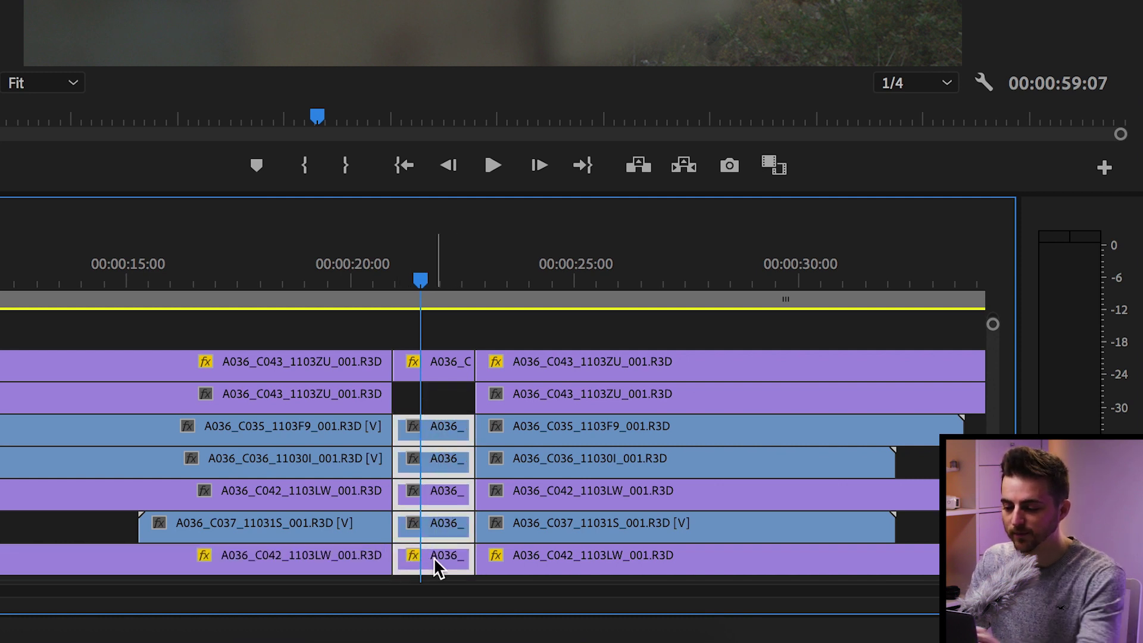
pyautogui.press('Delete')
# Step: Cut all seven stacked tracks at about 00:00:24
pyautogui.moveTo(444, 279); pyautogui.dragTo(436, 276)
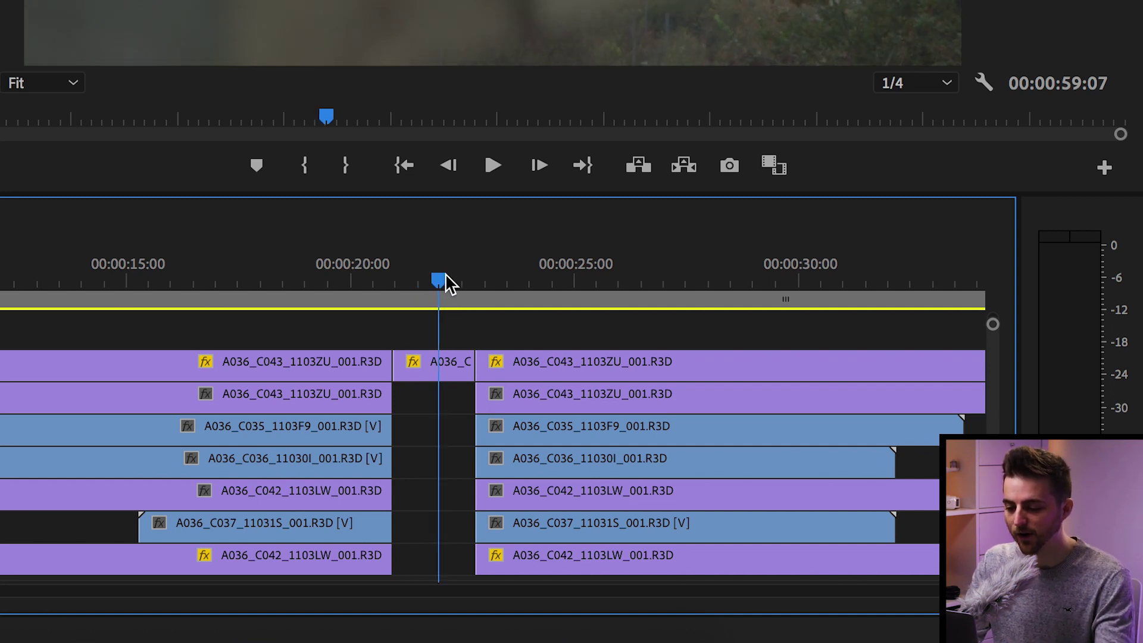
pyautogui.moveTo(447, 283); pyautogui.dragTo(528, 283)
pyautogui.click(520, 462)
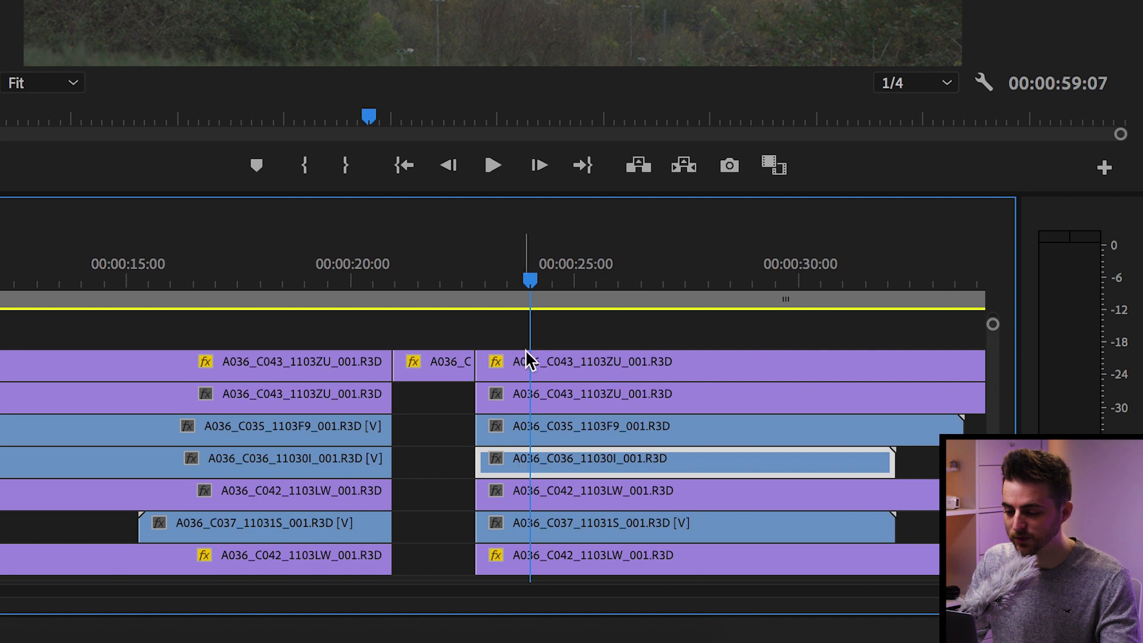
pyautogui.click(562, 364)
pyautogui.click(561, 395)
pyautogui.click(561, 426)
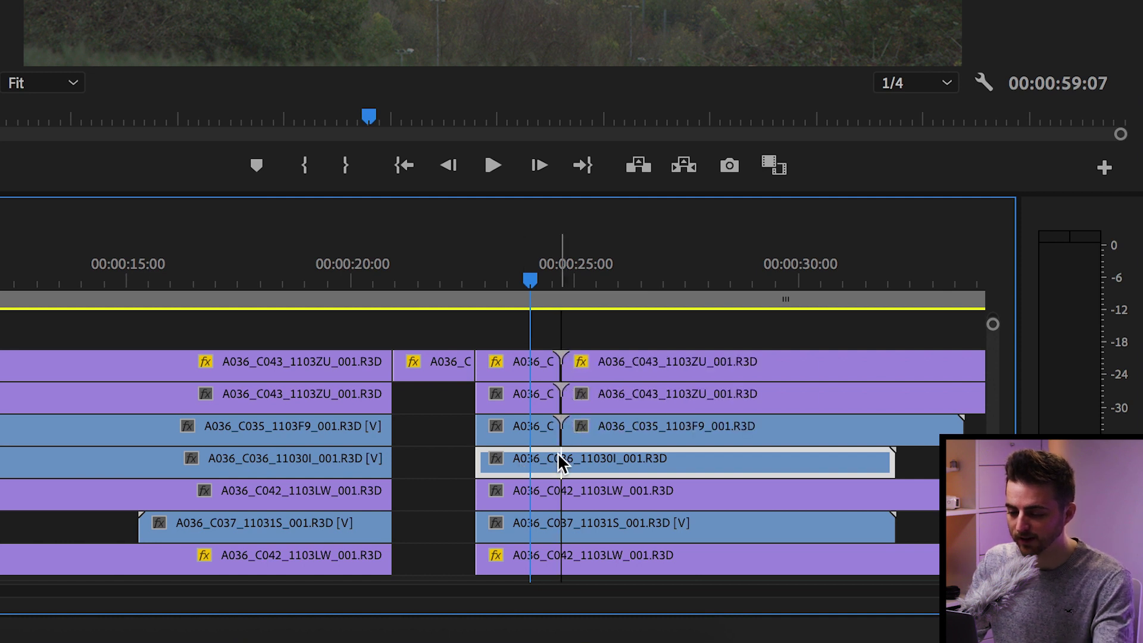
pyautogui.click(562, 464)
pyautogui.click(561, 496)
pyautogui.click(562, 528)
pyautogui.click(561, 559)
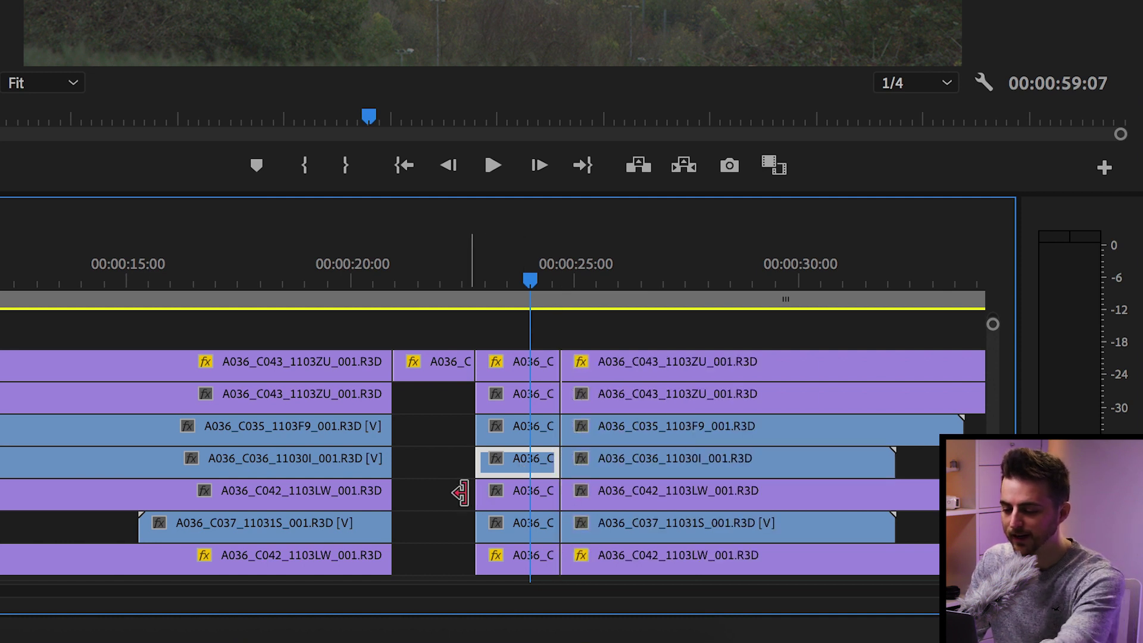
# Step: Delete the short pieces between the cuts and preview the new gap near 00:00:22
pyautogui.moveTo(460, 493); pyautogui.dragTo(505, 557)
pyautogui.press('Delete')
pyautogui.click(512, 411)
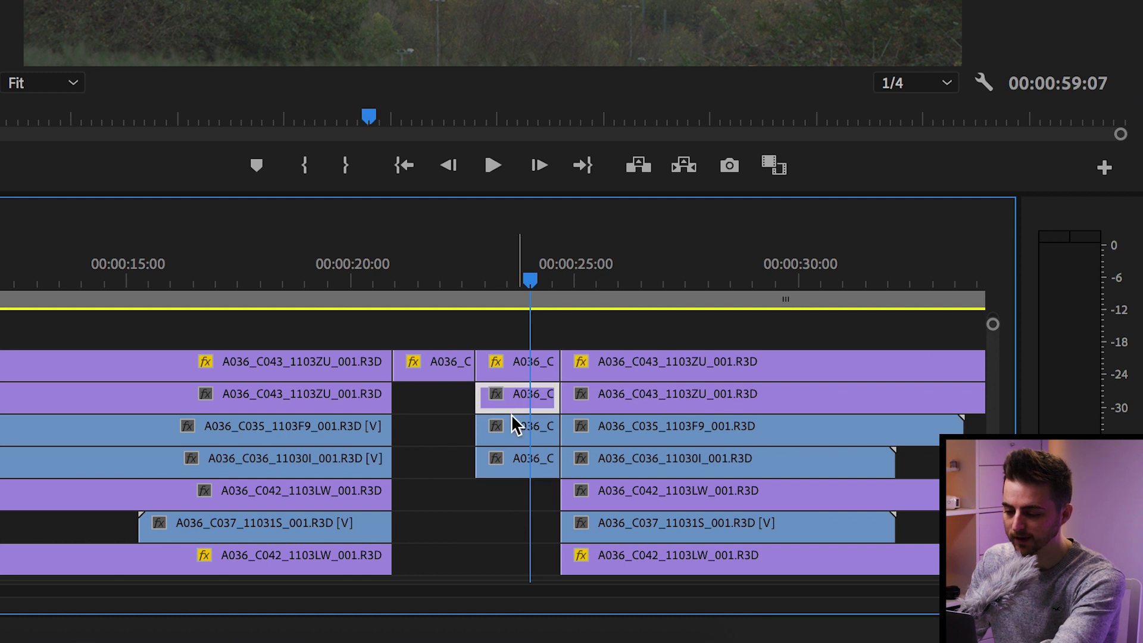
pyautogui.press('Delete')
pyautogui.click(512, 424)
pyautogui.press('Delete')
pyautogui.click(518, 372)
pyautogui.press('Delete')
pyautogui.click(470, 283)
pyautogui.click(410, 283)
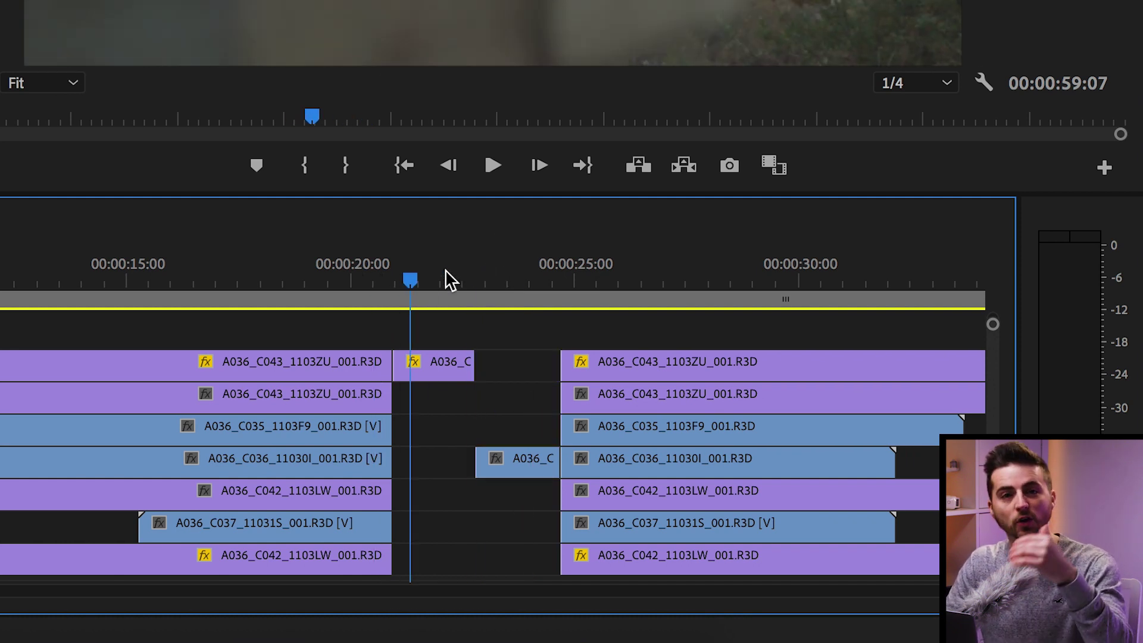
pyautogui.moveTo(446, 270)
pyautogui.mouseDown()
pyautogui.moveTo(515, 276)
pyautogui.moveTo(440, 276)
pyautogui.mouseUp()
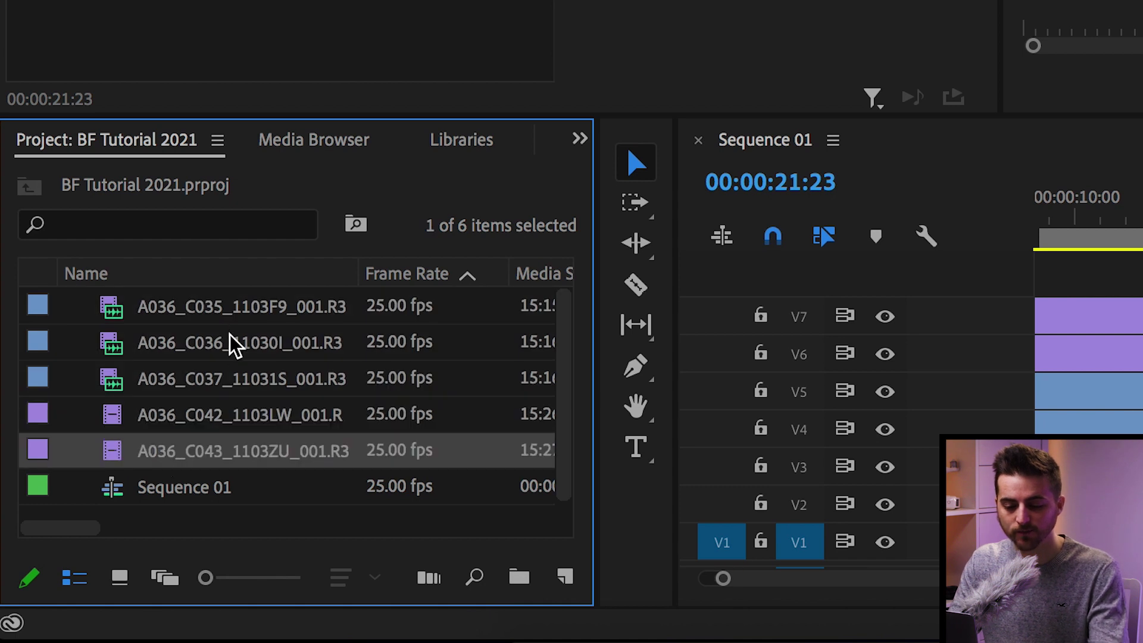
# Step: Create proxies for the five clips using H.264 with the Low Resolution Proxy preset
pyautogui.click(196, 320)
pyautogui.keyDown('shift'); pyautogui.click(200, 451); pyautogui.keyUp('shift')
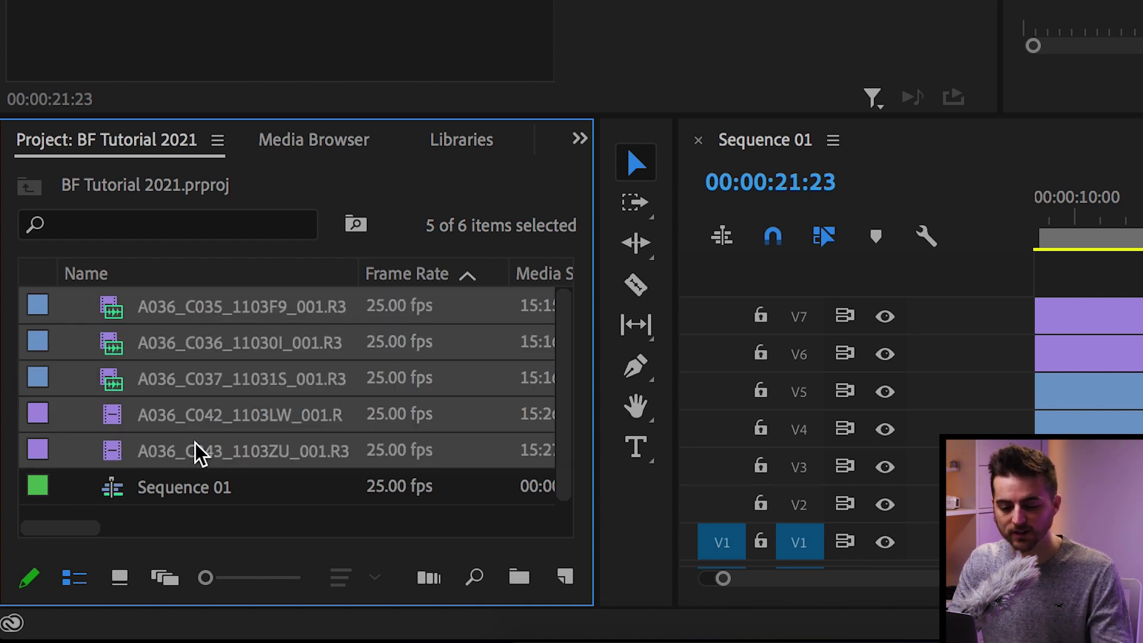
pyautogui.rightClick(221, 446)
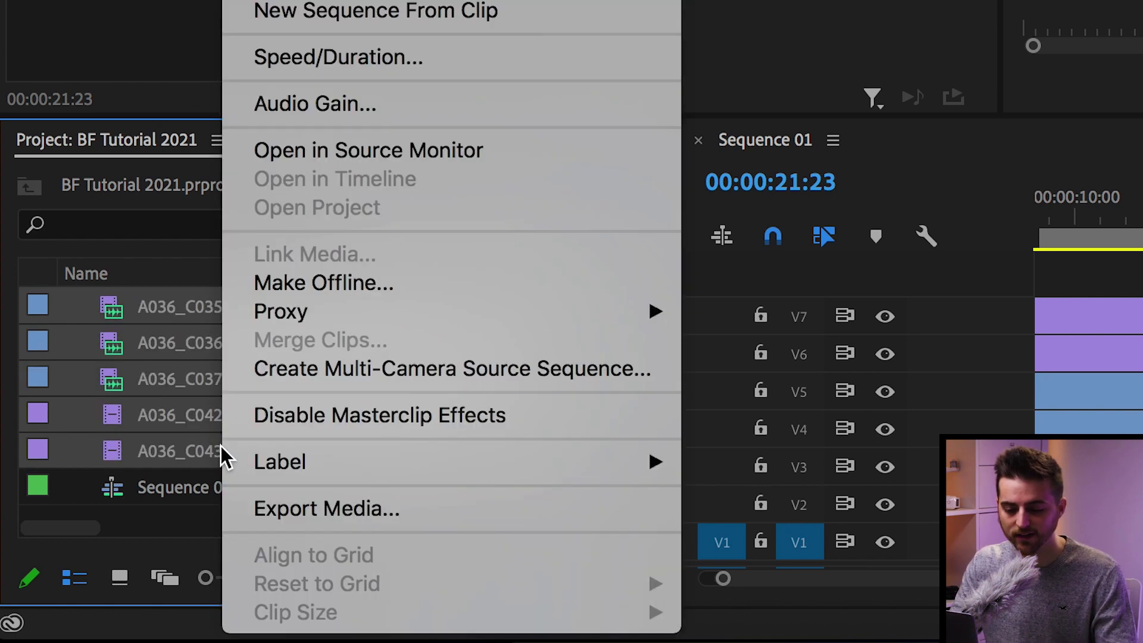
pyautogui.moveTo(689, 316)
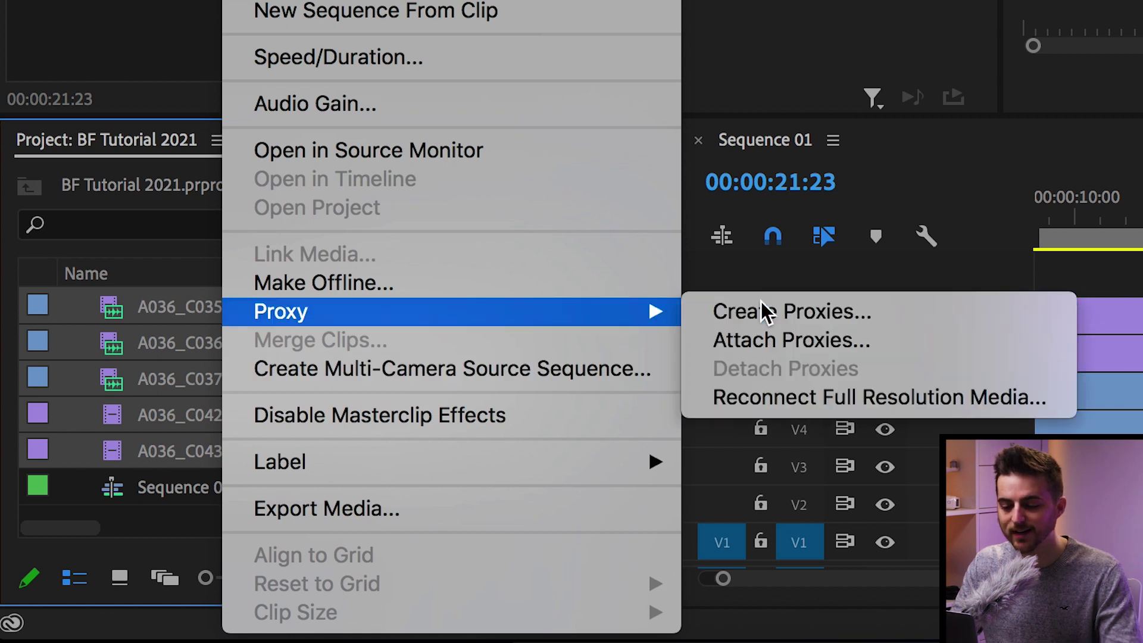
pyautogui.click(722, 309)
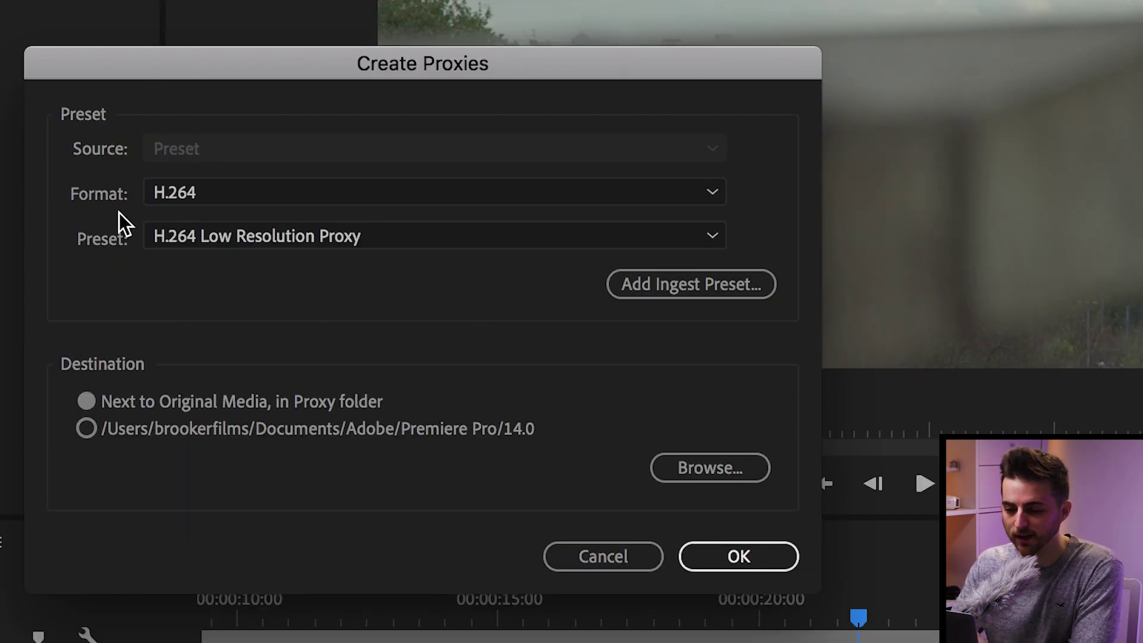
pyautogui.click(182, 195)
pyautogui.click(228, 219)
pyautogui.click(246, 234)
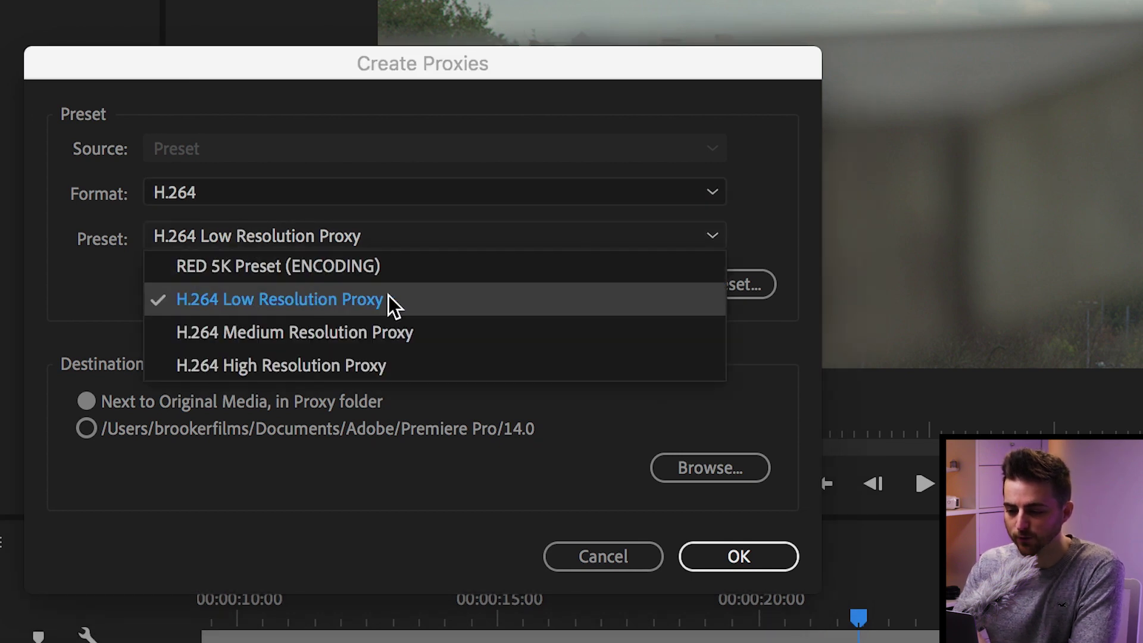
pyautogui.click(411, 300)
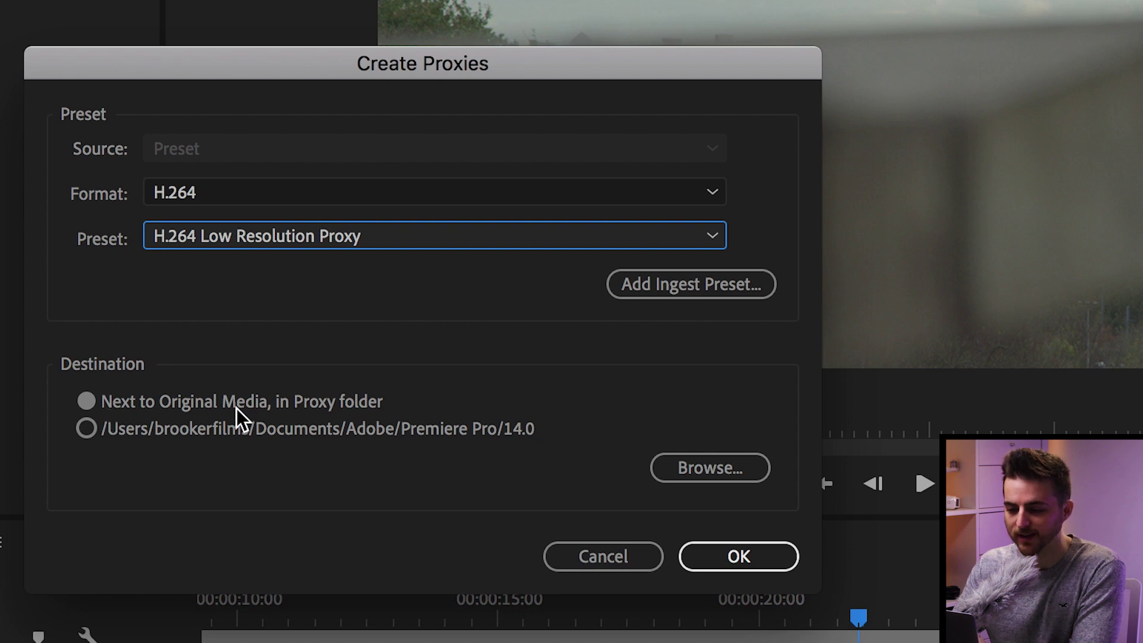
# Step: Save the proxies to a new 'Proxies' folder on the Desktop and start encoding
pyautogui.click(315, 428)
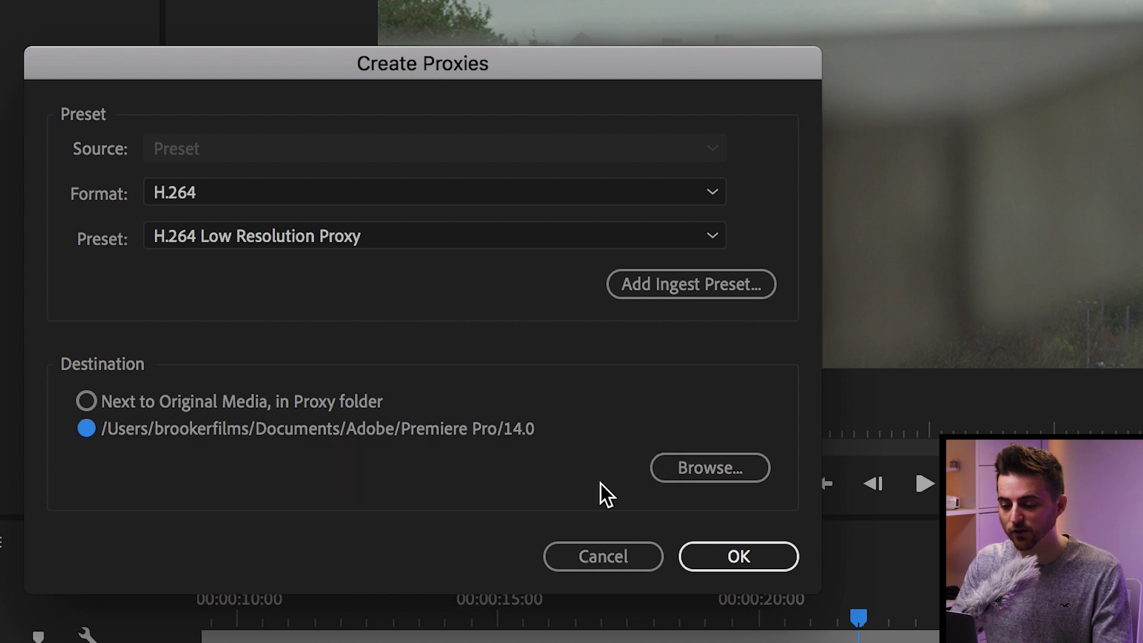
pyautogui.click(705, 471)
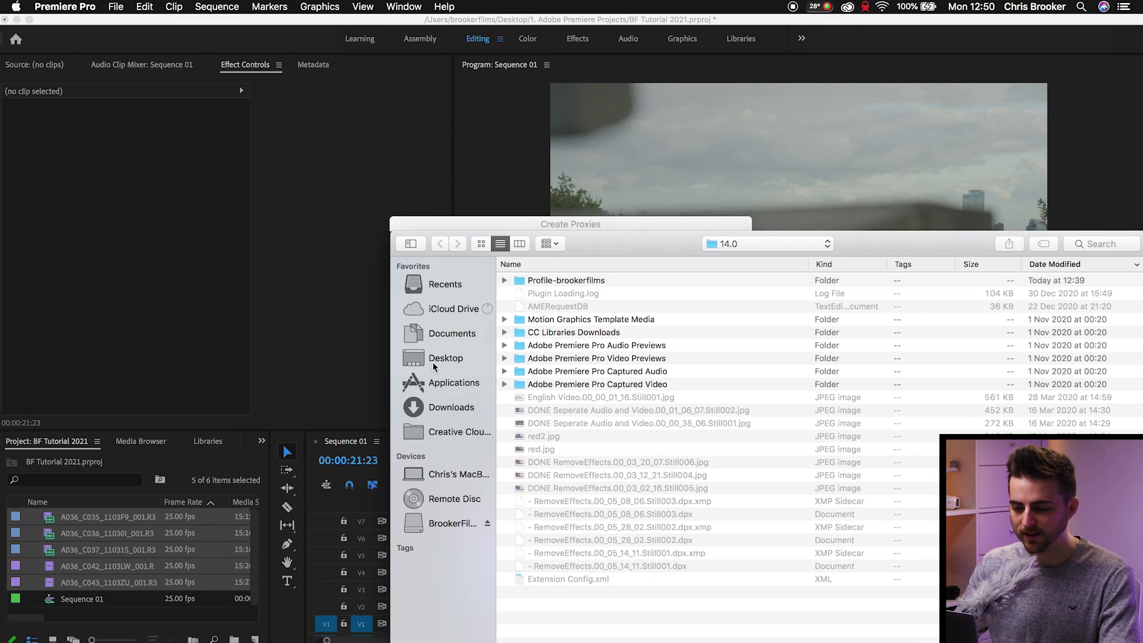
pyautogui.click(434, 359)
pyautogui.click(462, 625)
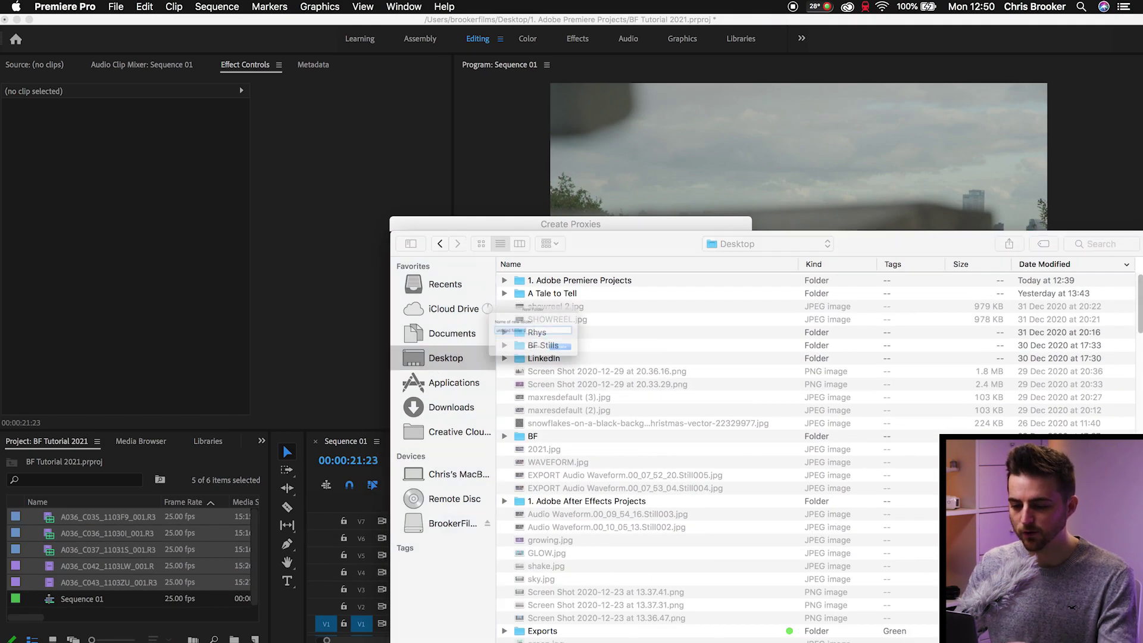
pyautogui.write('Proxies')
pyautogui.press('Return')
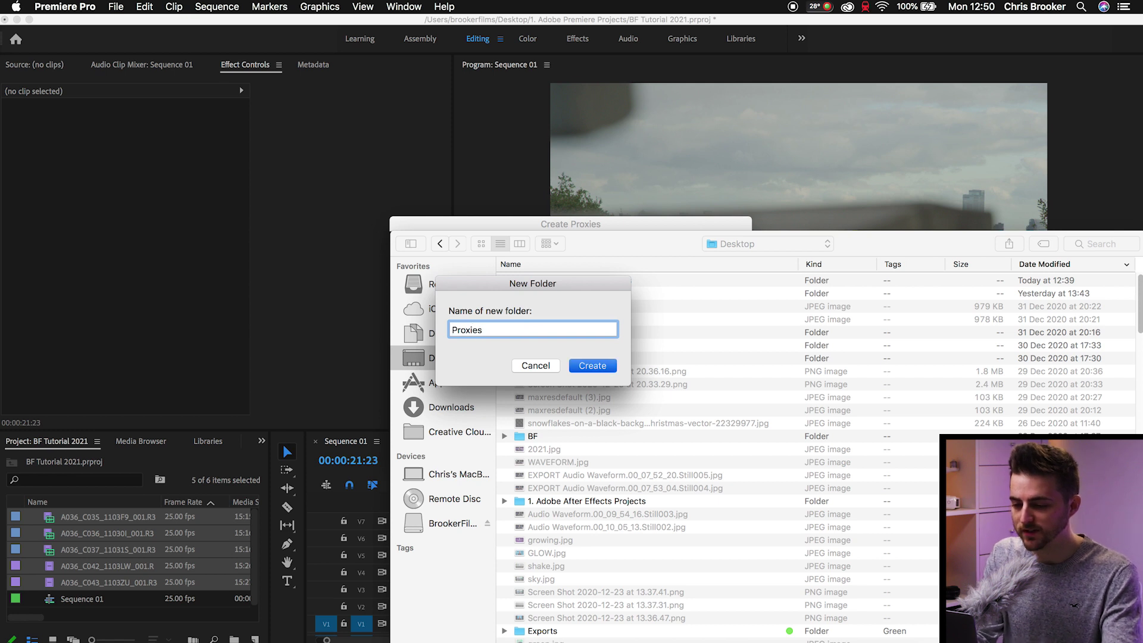
pyautogui.press('Return')
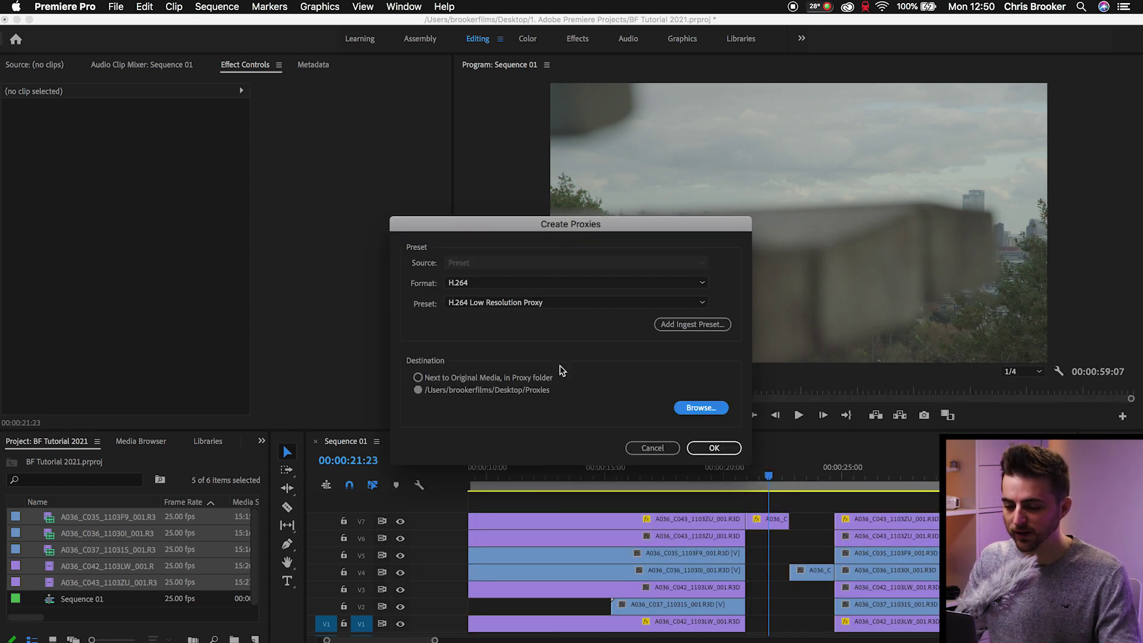
pyautogui.click(712, 448)
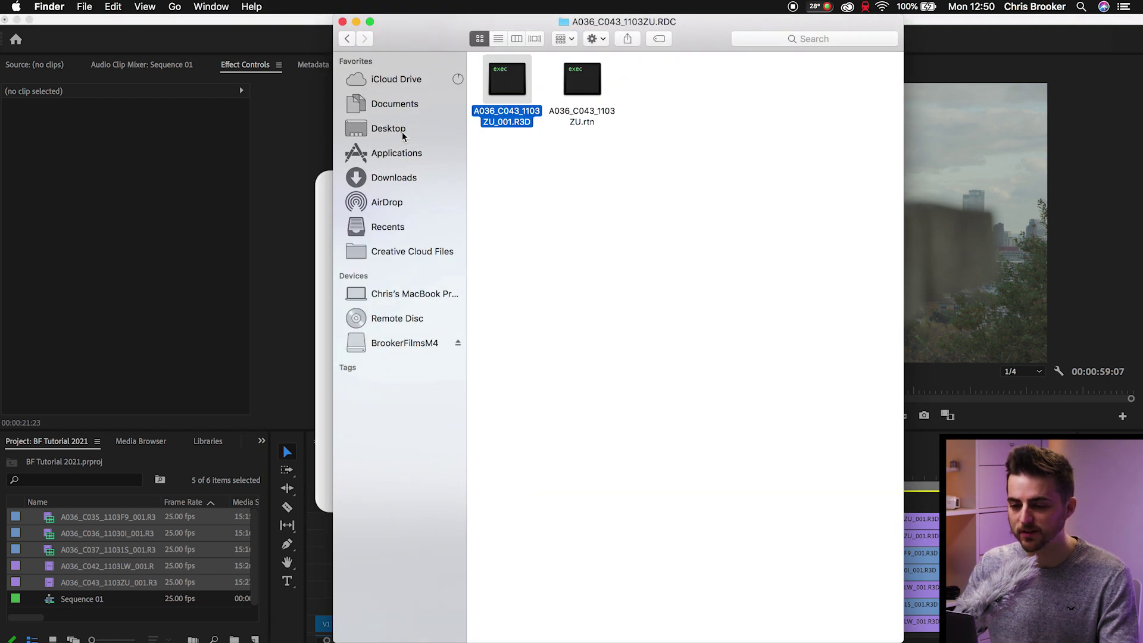
# Step: Show the Desktop in Finder, move the window right, and open the Proxies folder
pyautogui.click(403, 137)
pyautogui.moveTo(452, 27); pyautogui.dragTo(750, 6)
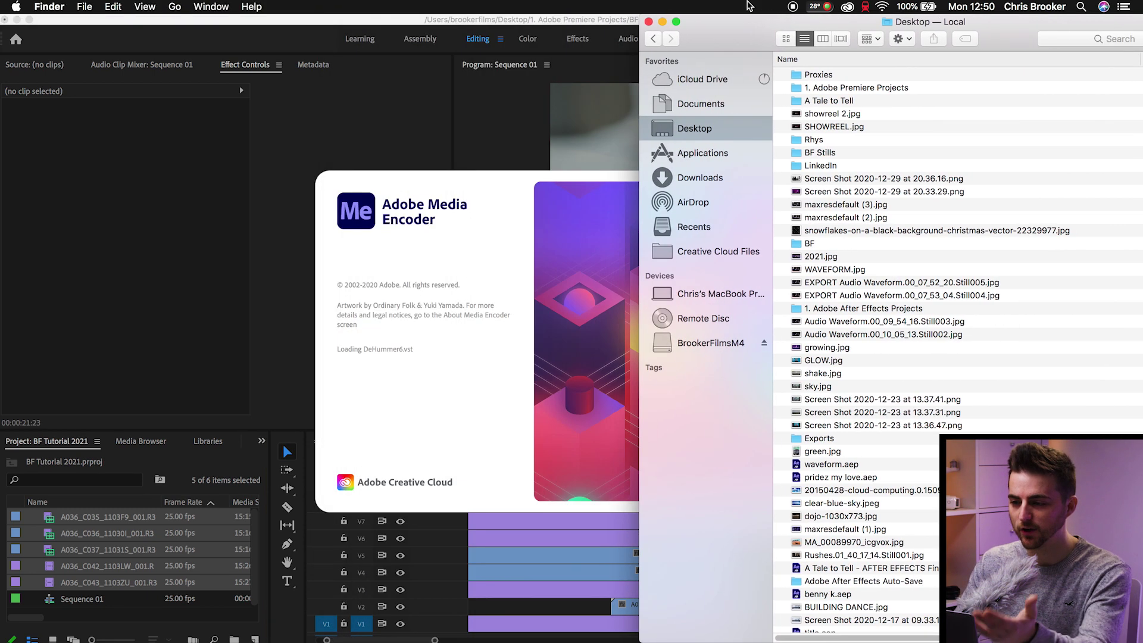
pyautogui.click(831, 74)
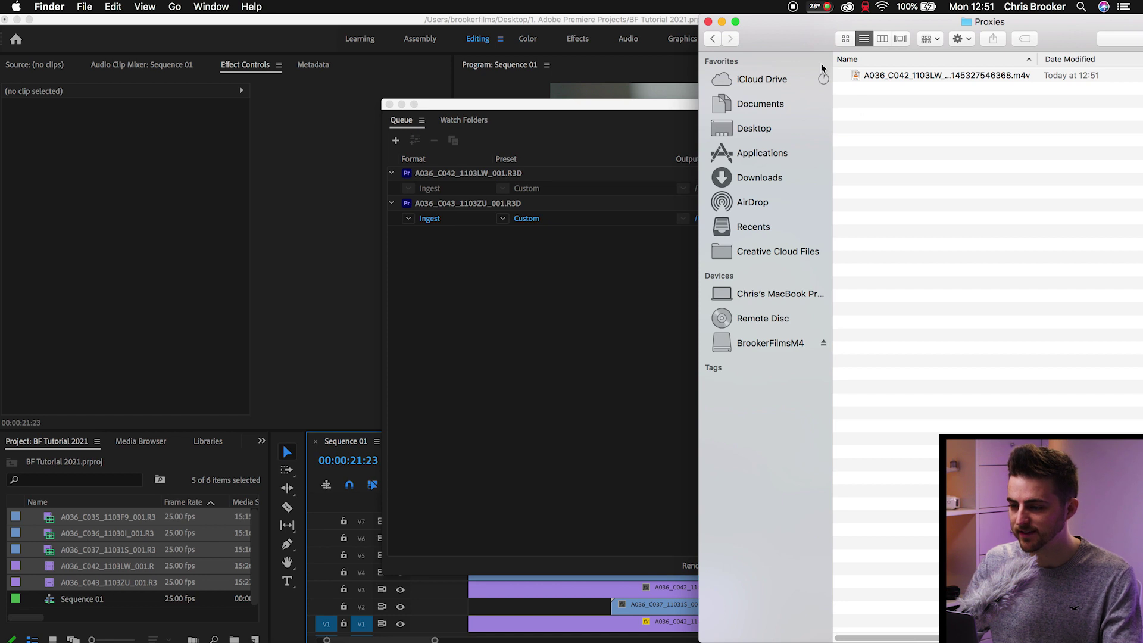
# Step: Place the Proxies window beside the Media Encoder queue and select the A036_C042_1103LW .m4v proxy
pyautogui.moveTo(802, 45); pyautogui.dragTo(174, 48)
pyautogui.click(277, 85)
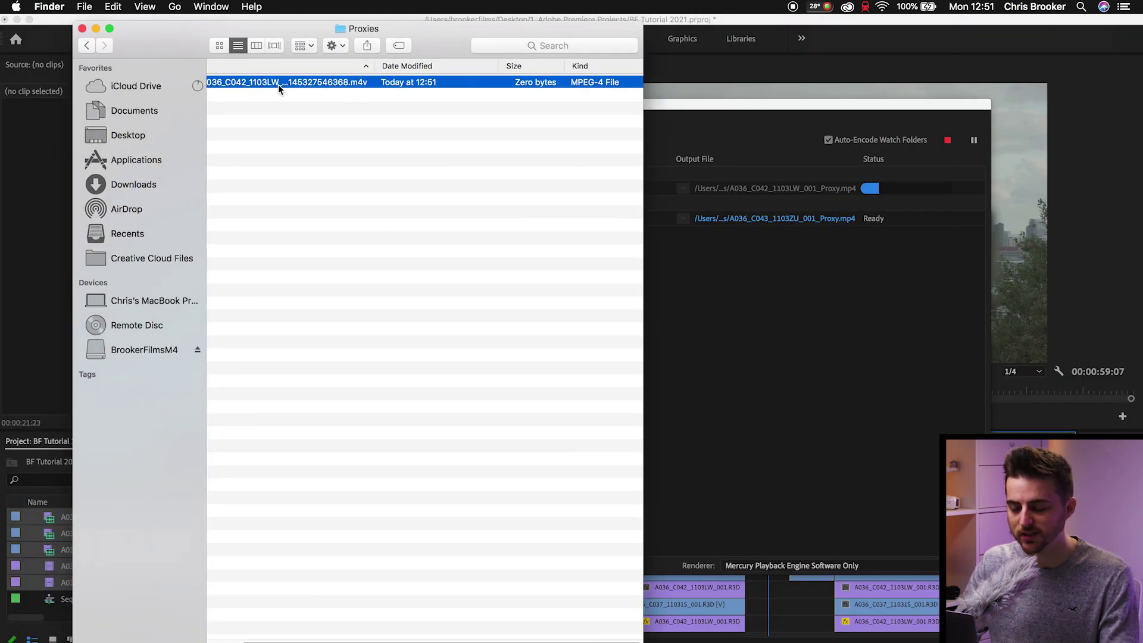